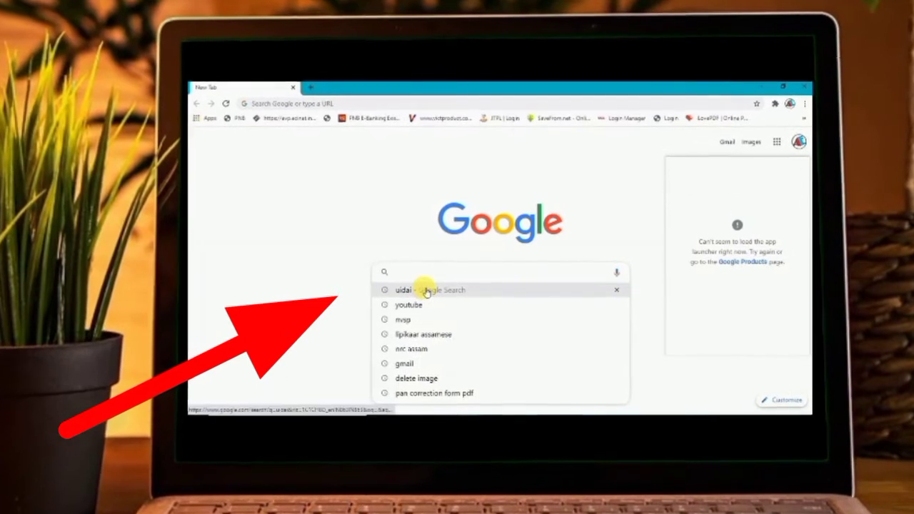
Search Google for "youtube" and open the YouTube website from the results
{"action": "type", "text": "you"}
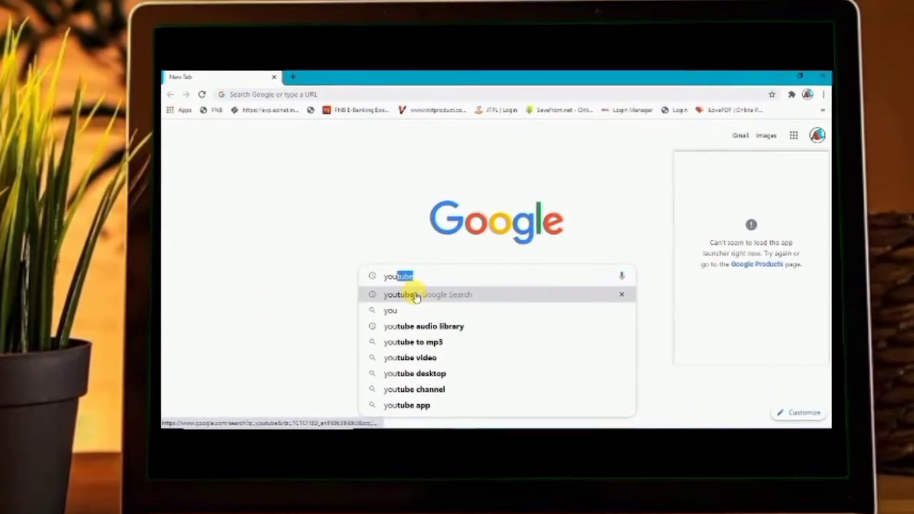
{"action": "left_click", "coordinate": [420, 295]}
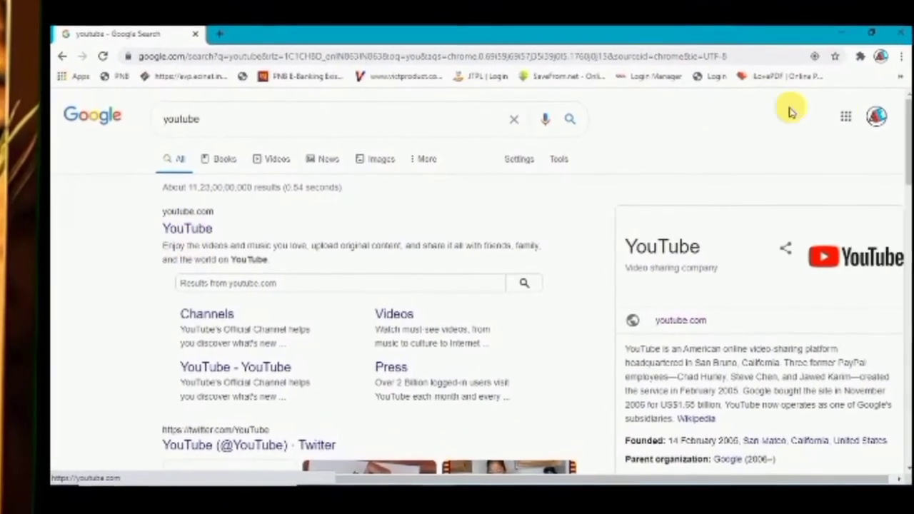
{"action": "left_click", "coordinate": [839, 119]}
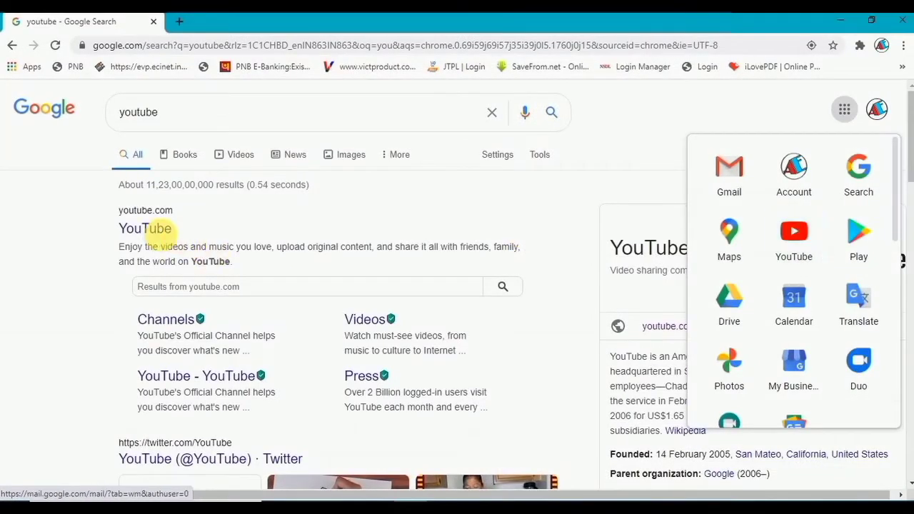
{"action": "left_click", "coordinate": [164, 232]}
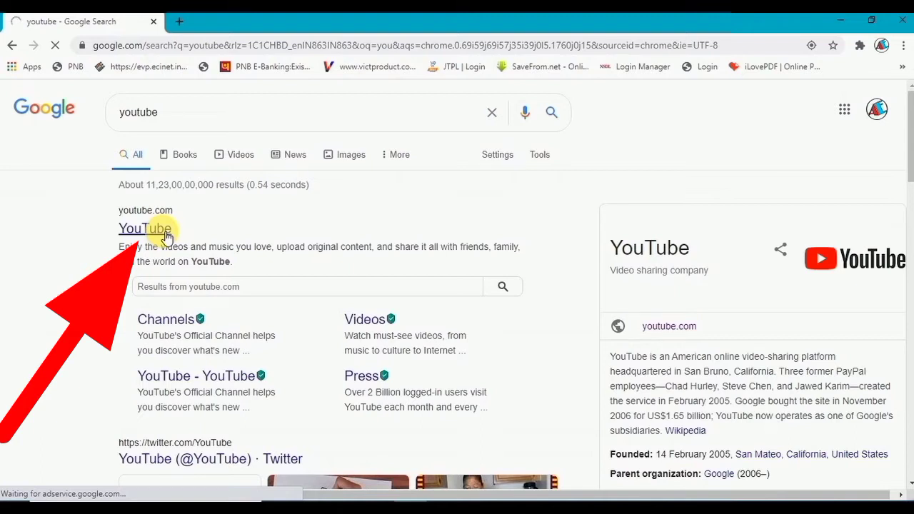
{"action": "left_click", "coordinate": [165, 235]}
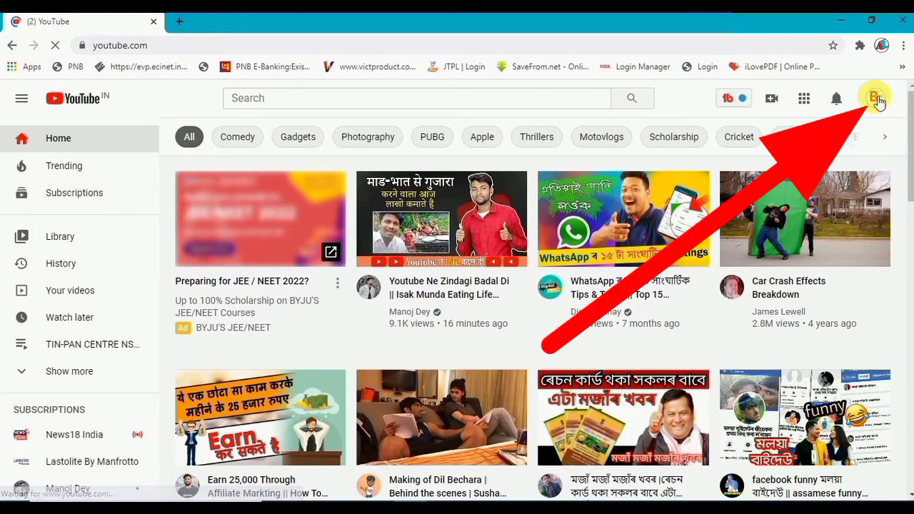
Go to the account's own YouTube channel page and open its channel customisation in YouTube Studio
{"action": "left_click", "coordinate": [874, 98]}
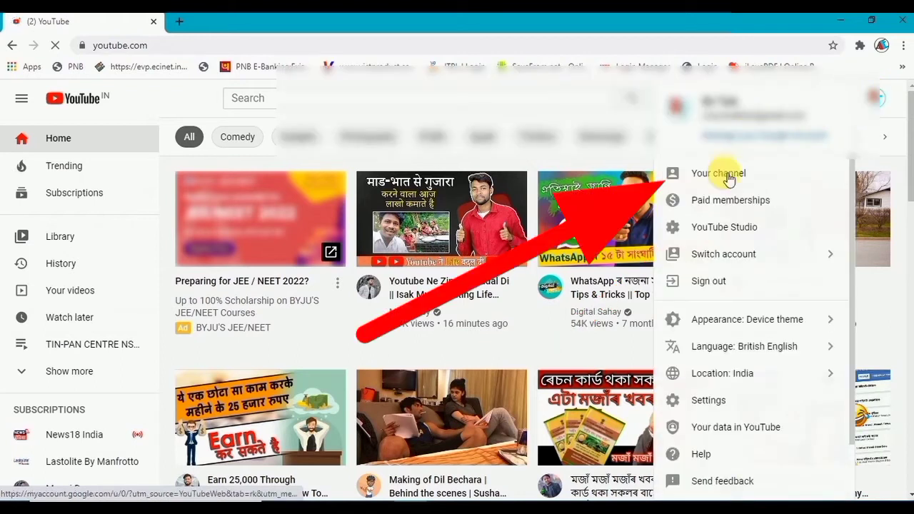
{"action": "left_click", "coordinate": [726, 176]}
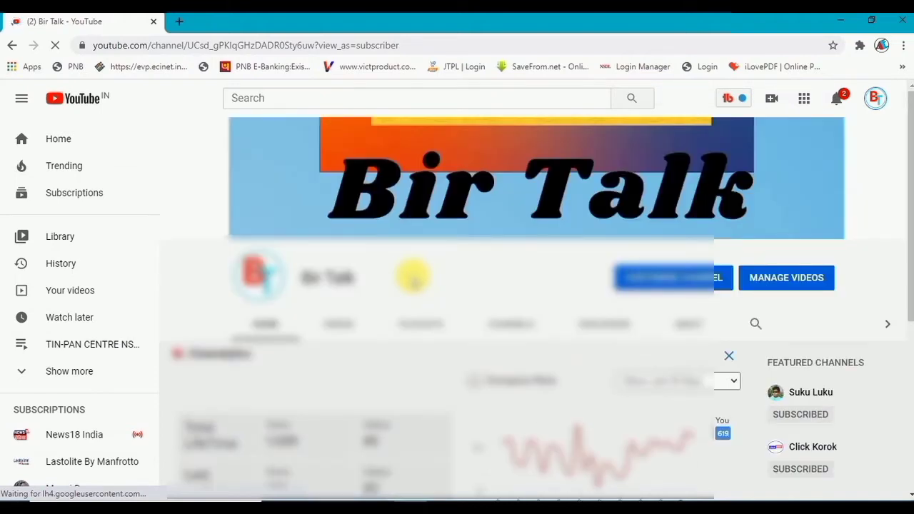
{"action": "scroll", "coordinate": [408, 293], "scroll_direction": "down", "scroll_amount": 1}
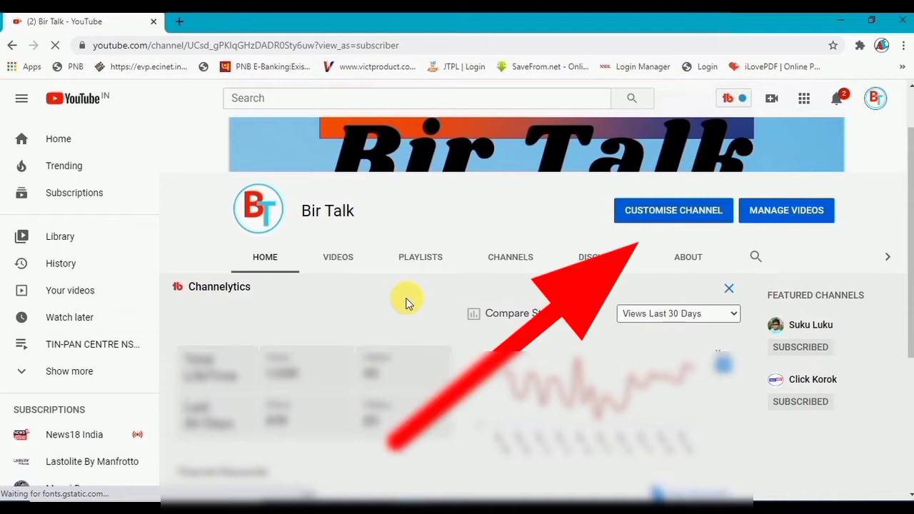
{"action": "scroll", "coordinate": [407, 302], "scroll_direction": "up", "scroll_amount": 1}
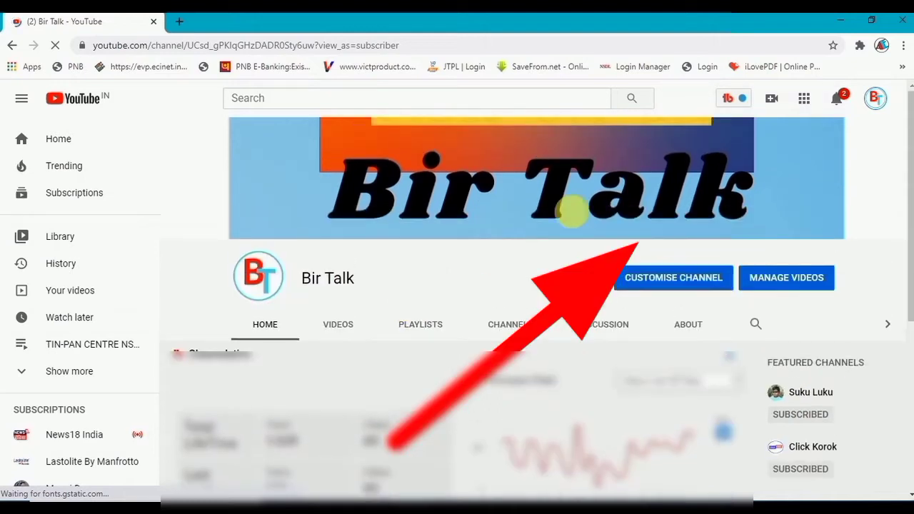
{"action": "left_click", "coordinate": [661, 278]}
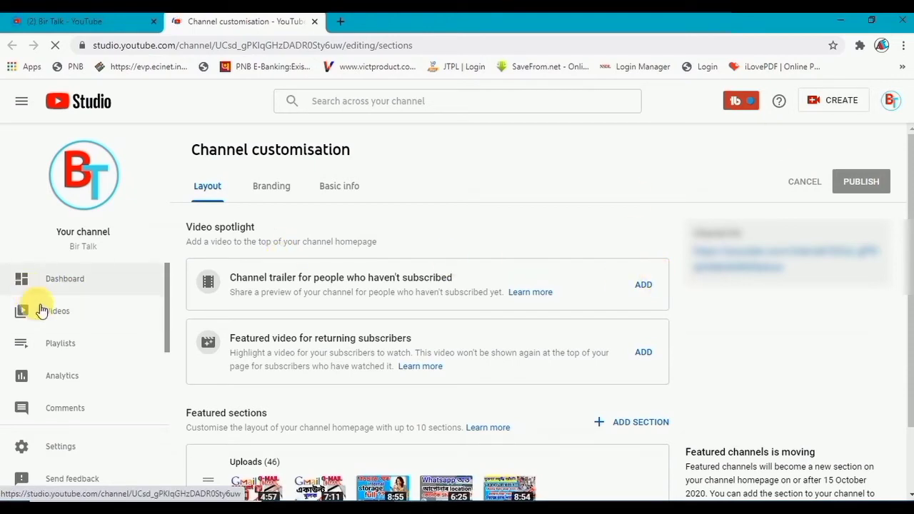
Open the channel's basic info in the Studio settings and make the Keywords field ready for input
{"action": "scroll", "coordinate": [64, 357], "scroll_direction": "down", "scroll_amount": 1}
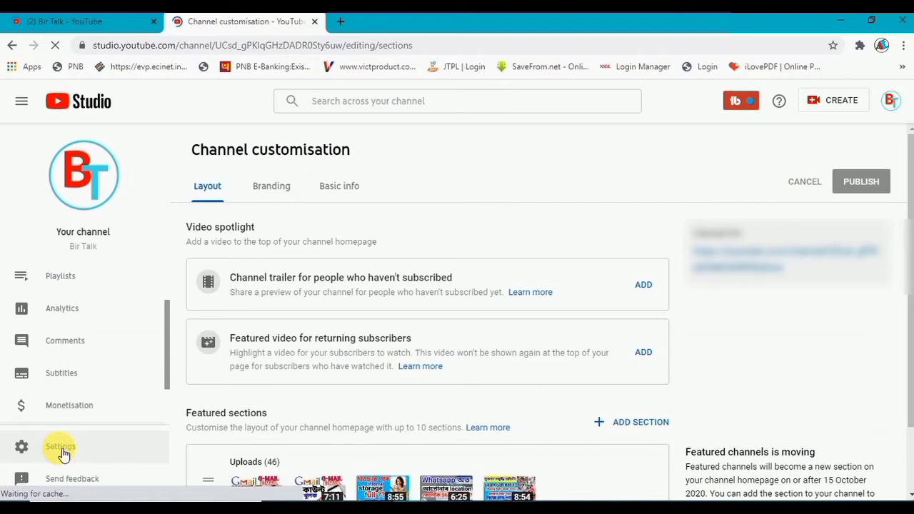
{"action": "left_click", "coordinate": [62, 452]}
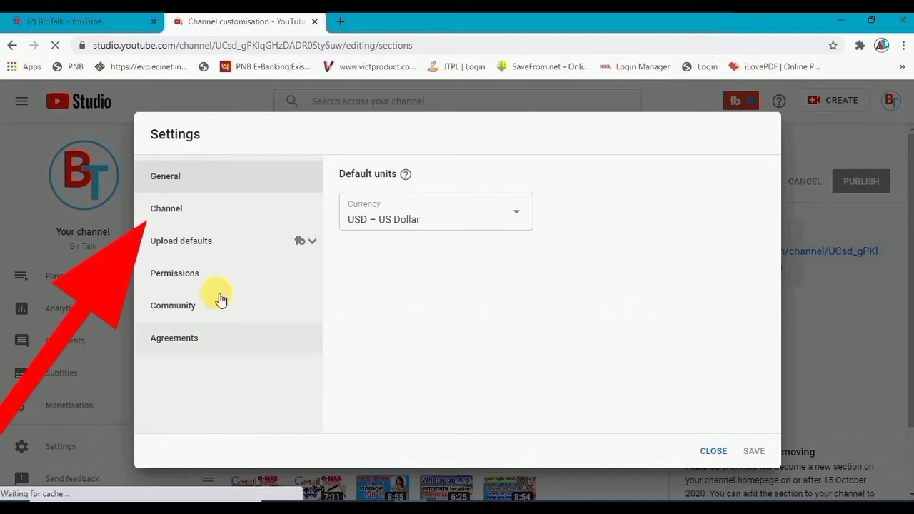
{"action": "left_click", "coordinate": [168, 214]}
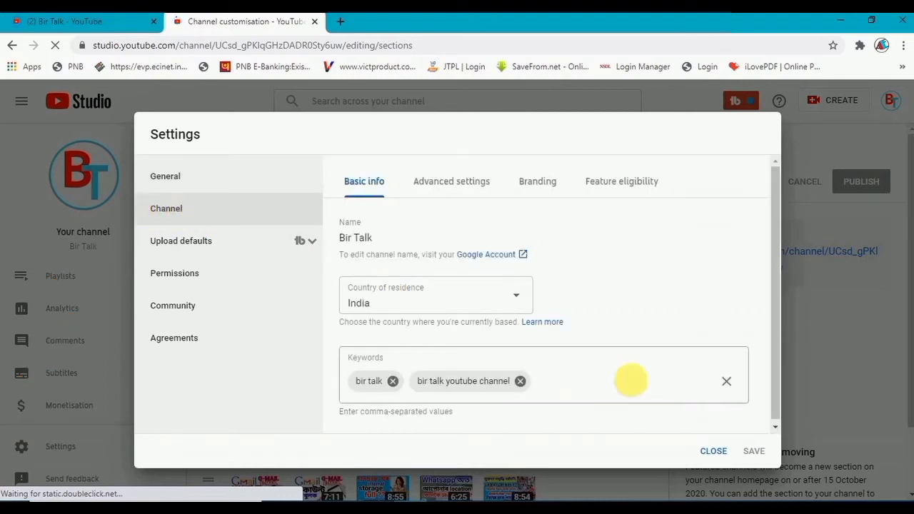
{"action": "scroll", "coordinate": [571, 367], "scroll_direction": "down", "scroll_amount": 1}
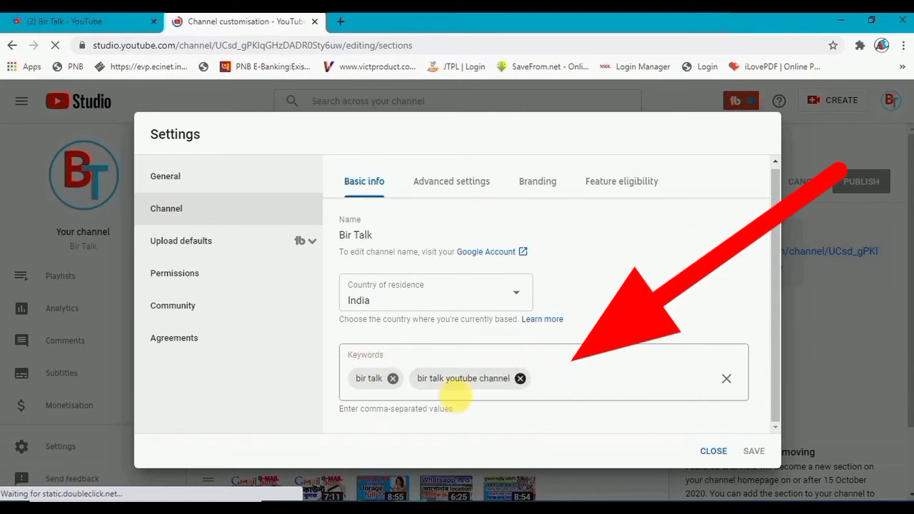
{"action": "left_click", "coordinate": [554, 384]}
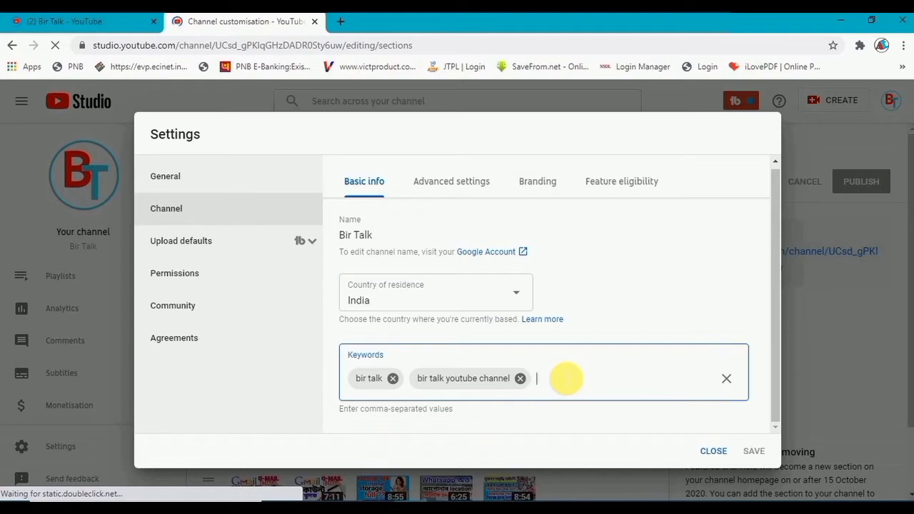
{"action": "type", "text": "computer"}
{"action": "key", "text": "BackSpace"}
{"action": "key", "text": "BackSpace"}
{"action": "key", "text": "BackSpace"}
{"action": "key", "text": "BackSpace"}
{"action": "key", "text": "BackSpace"}
{"action": "key", "text": "BackSpace"}
{"action": "key", "text": "BackSpace"}
{"action": "key", "text": "BackSpace"}
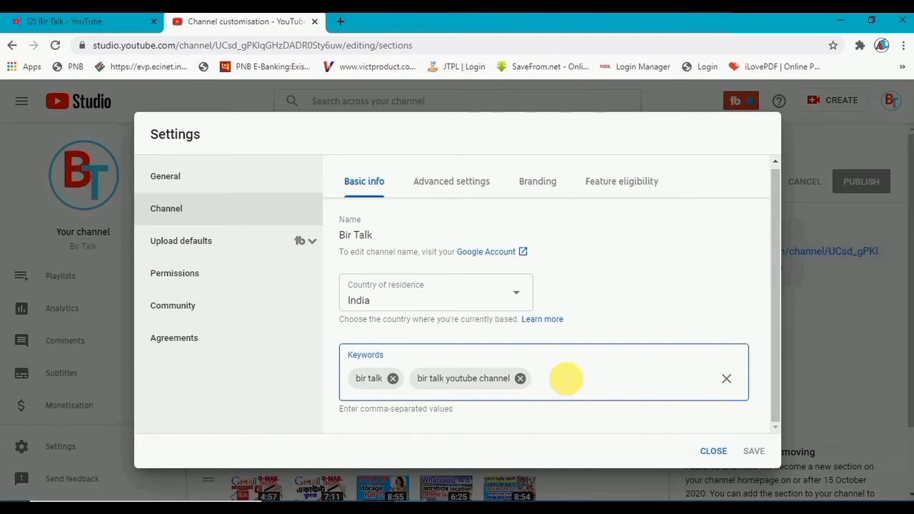
Add "mobile", "computer" and "internet" as separate channel keywords
{"action": "type", "text": "mobile"}
{"action": "key", "text": "Return"}
{"action": "type", "text": "co"}
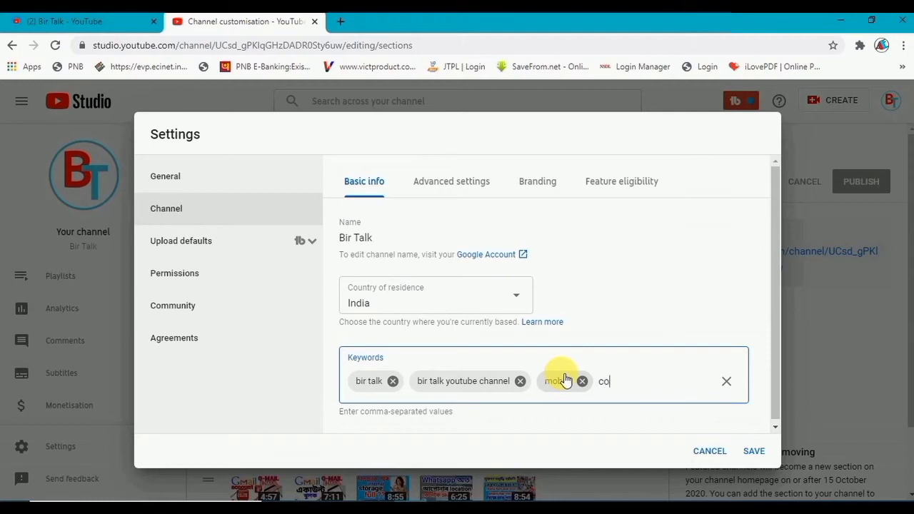
{"action": "type", "text": "mputer"}
{"action": "key", "text": "Return"}
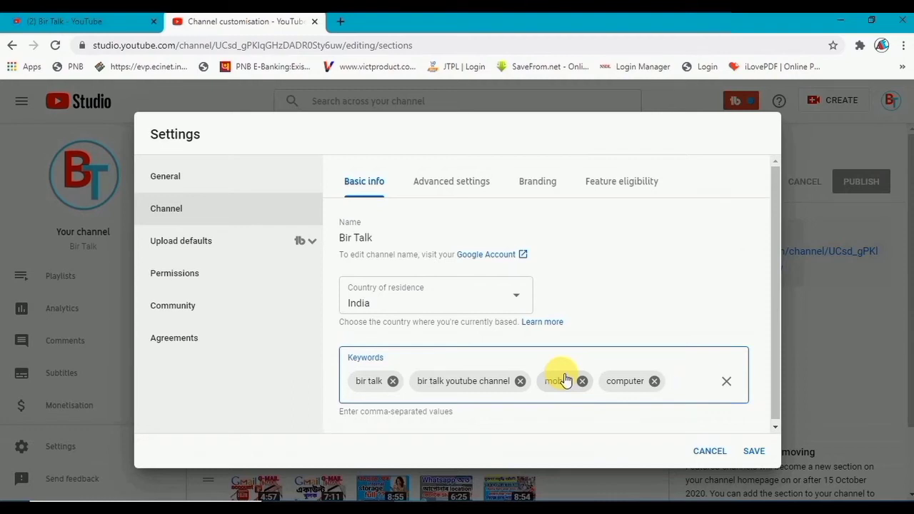
{"action": "type", "text": "internet"}
{"action": "key", "text": "Return"}
{"action": "type", "text": "social"}
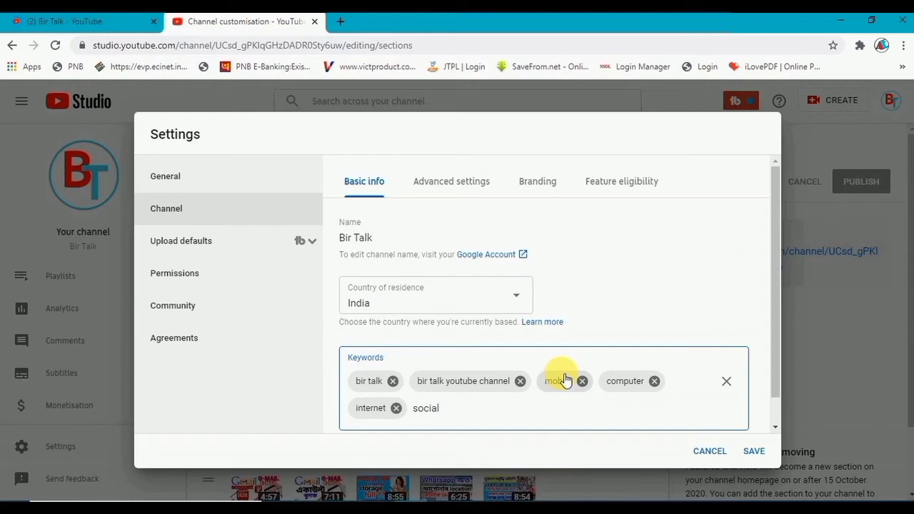
{"action": "type", "text": "media"}
{"action": "type", "text": "tips"}
{"action": "key", "text": "Return"}
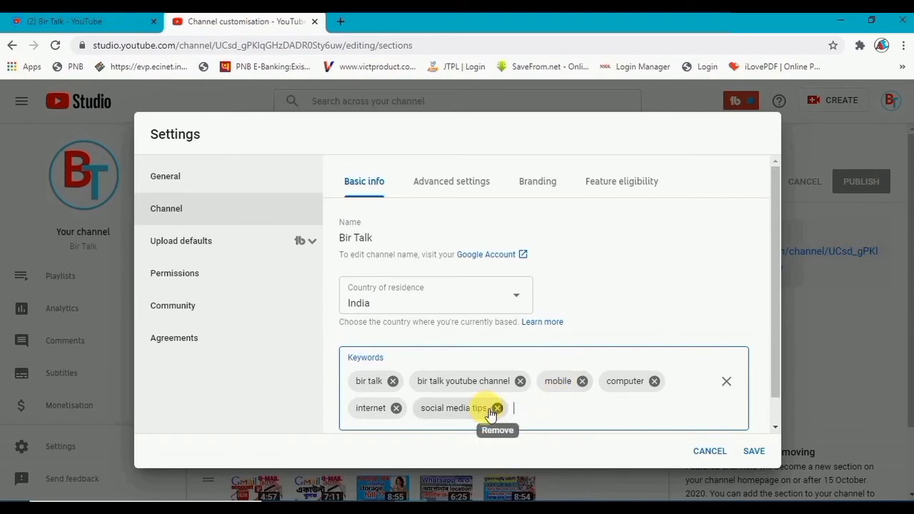
{"action": "key", "text": "BackSpace"}
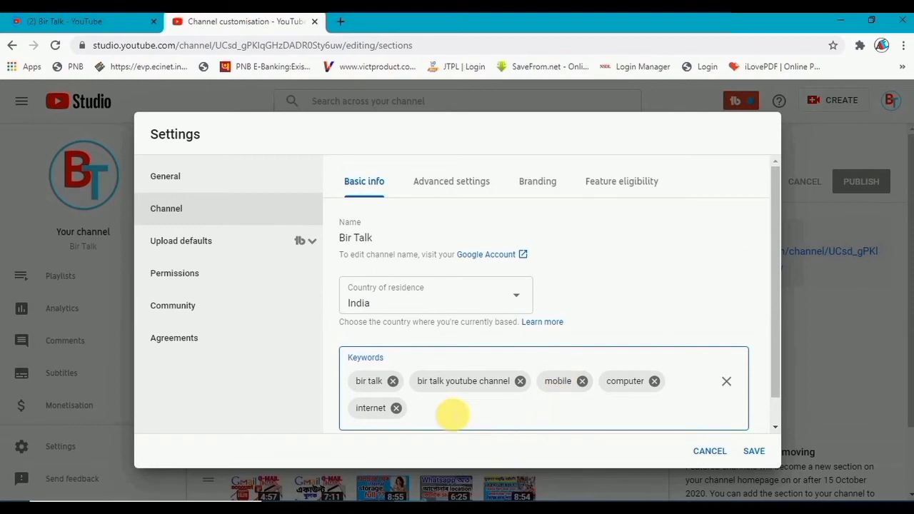
Add the channel keyword "social media tips & tricks"
{"action": "type", "text": "social media"}
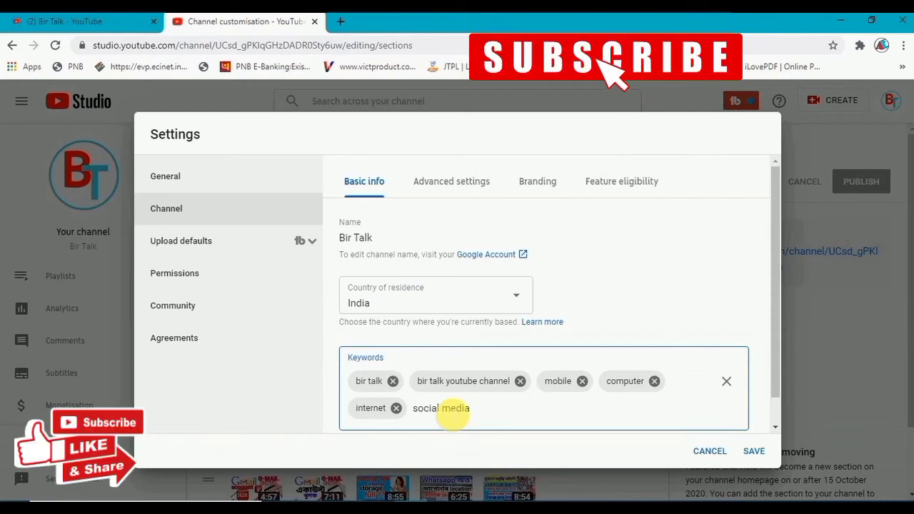
{"action": "type", "text": "tips"}
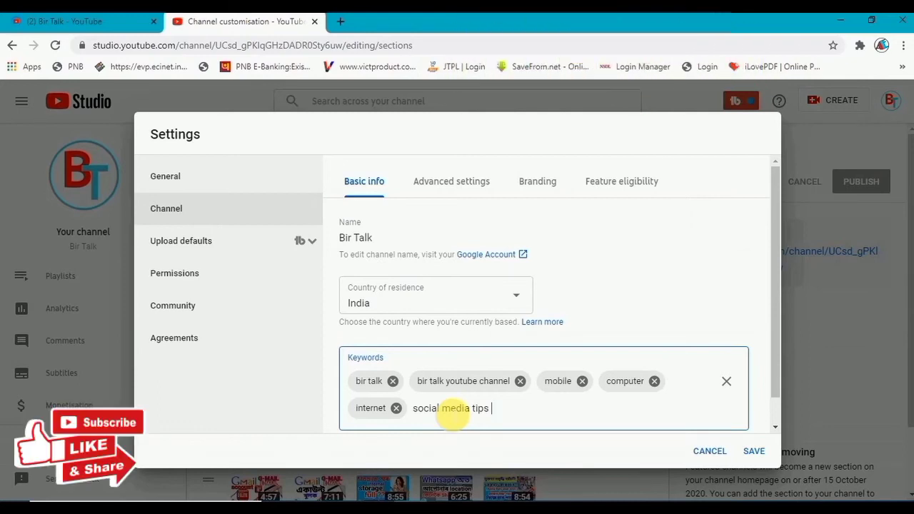
{"action": "type", "text": "&"}
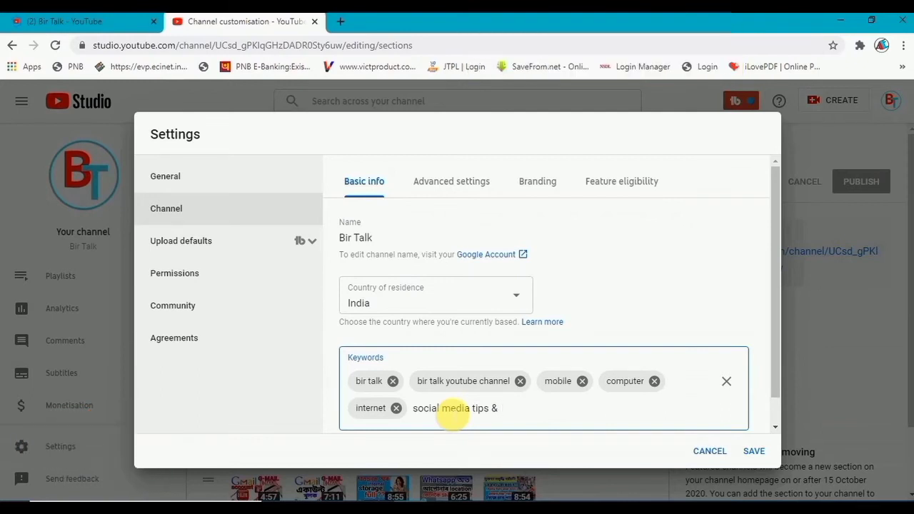
{"action": "type", "text": " tricks"}
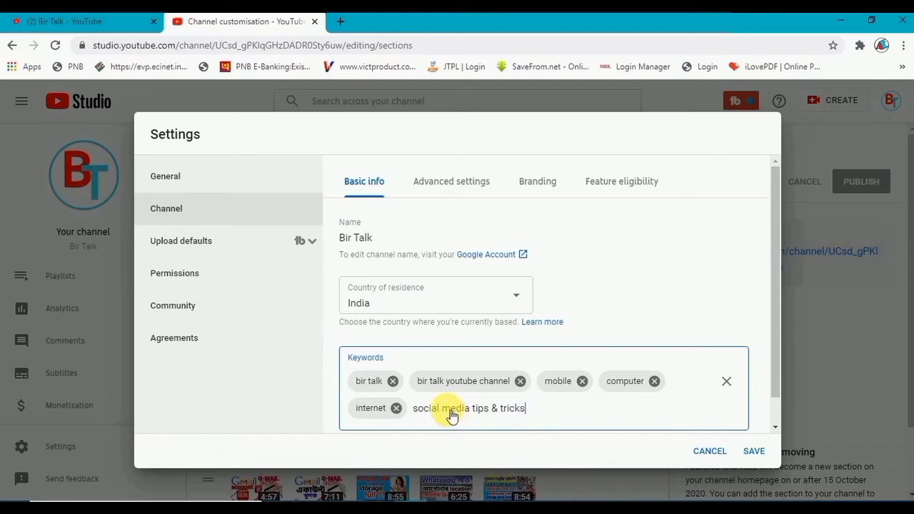
{"action": "key", "text": "Return"}
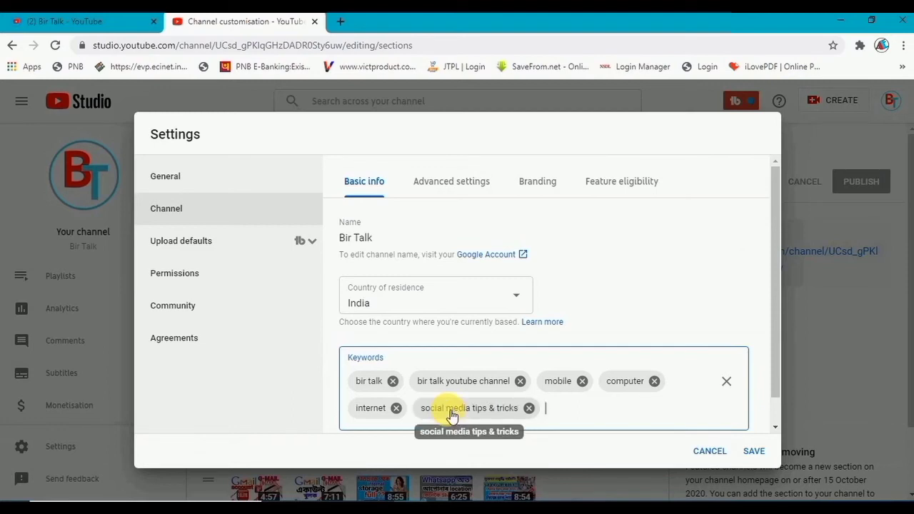
Add the channel keyword "online form submit"
{"action": "type", "text": "onlin"}
{"action": "type", "text": "e"}
{"action": "type", "text": " r"}
{"action": "type", "text": "fo"}
{"action": "type", "text": "rm"}
{"action": "type", "text": " su"}
{"action": "type", "text": "bmit"}
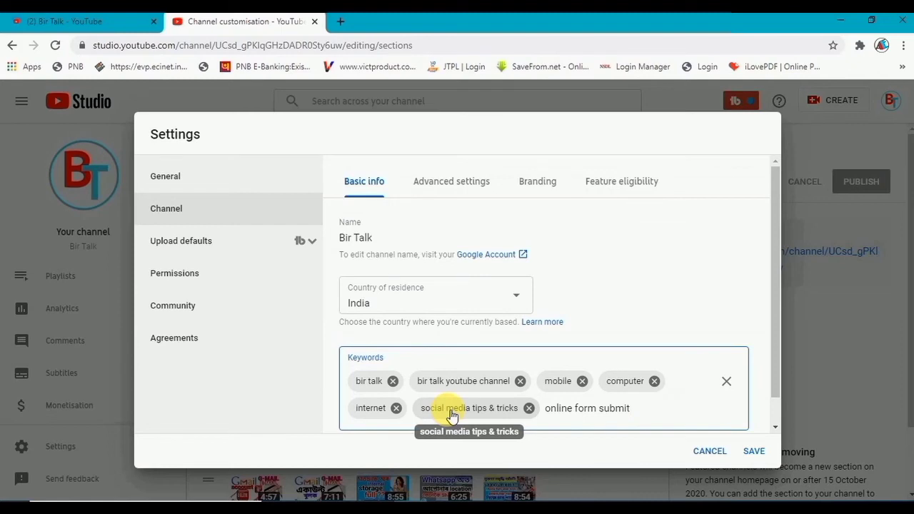
{"action": "key", "text": "Return"}
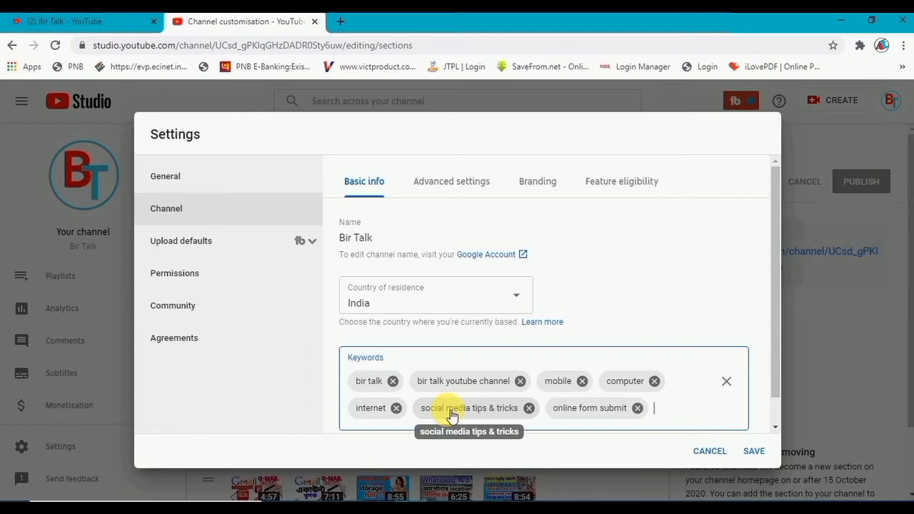
Add the channel keywords "offline form fillup" and "and youtube related", and save the channel settings
{"action": "type", "text": "offline form fillup"}
{"action": "key", "text": "Return"}
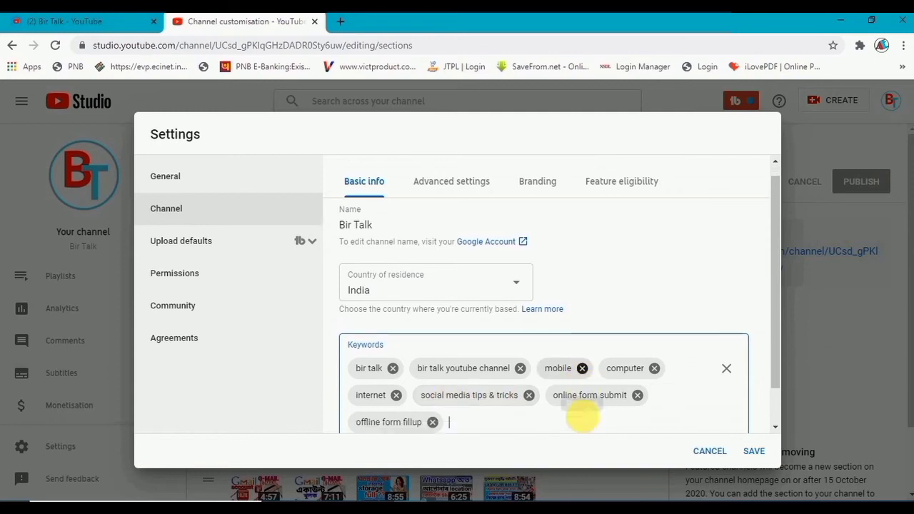
{"action": "scroll", "coordinate": [585, 410], "scroll_direction": "down", "scroll_amount": 1}
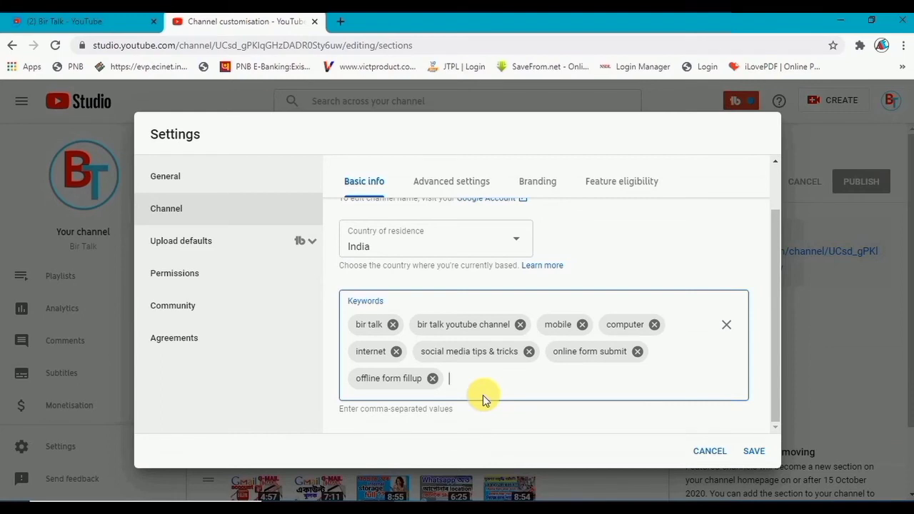
{"action": "type", "text": "a"}
{"action": "type", "text": "nd youtube related"}
{"action": "scroll", "coordinate": [482, 394], "scroll_direction": "up", "scroll_amount": 1}
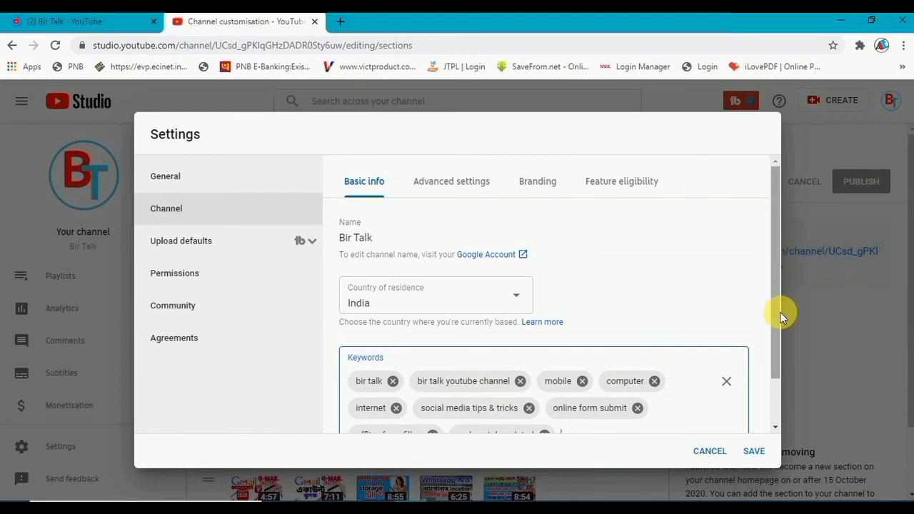
{"action": "scroll", "coordinate": [779, 312], "scroll_direction": "down", "scroll_amount": 1}
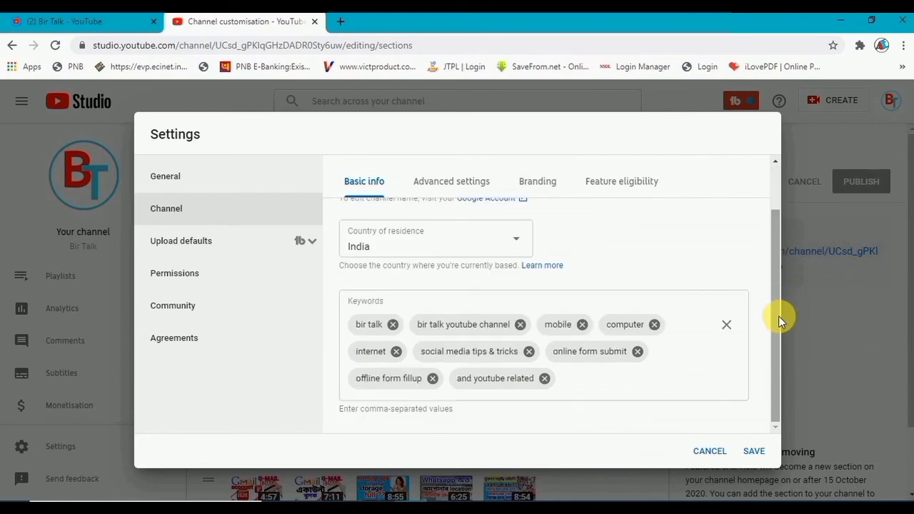
{"action": "left_click", "coordinate": [755, 451]}
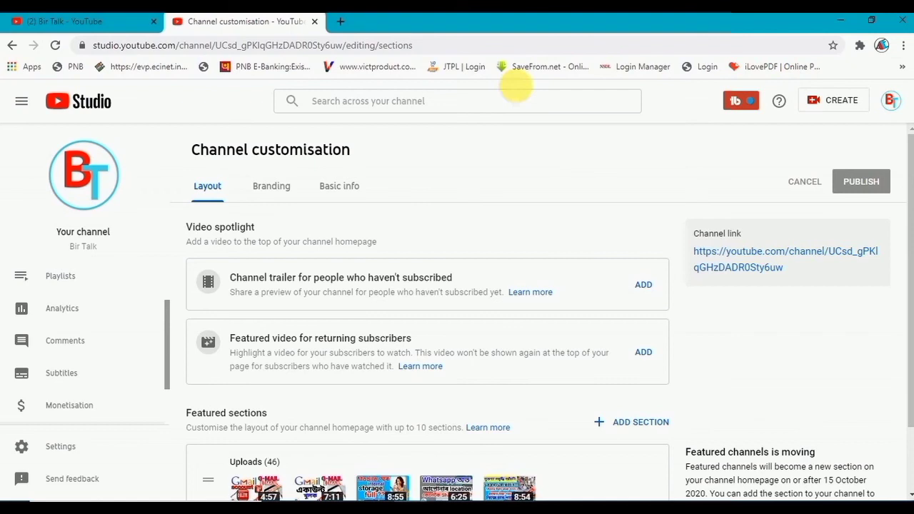
Reopen the channel's basic info in the Studio settings and check the complete list of saved keywords
{"action": "scroll", "coordinate": [107, 393], "scroll_direction": "down", "scroll_amount": 2}
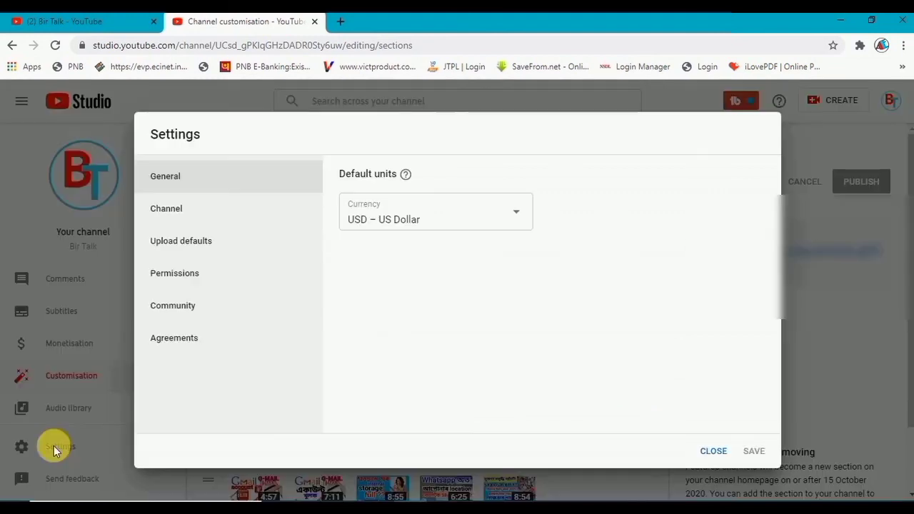
{"action": "left_click", "coordinate": [55, 449]}
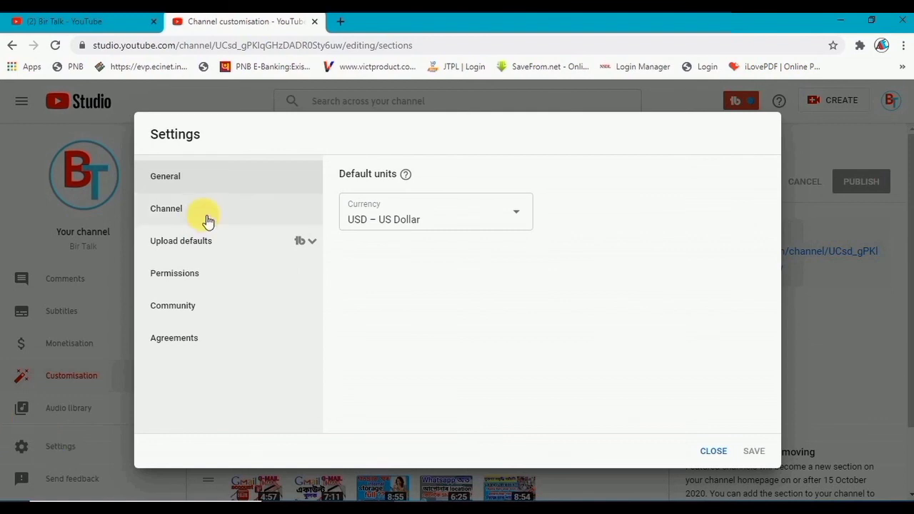
{"action": "left_click", "coordinate": [177, 217]}
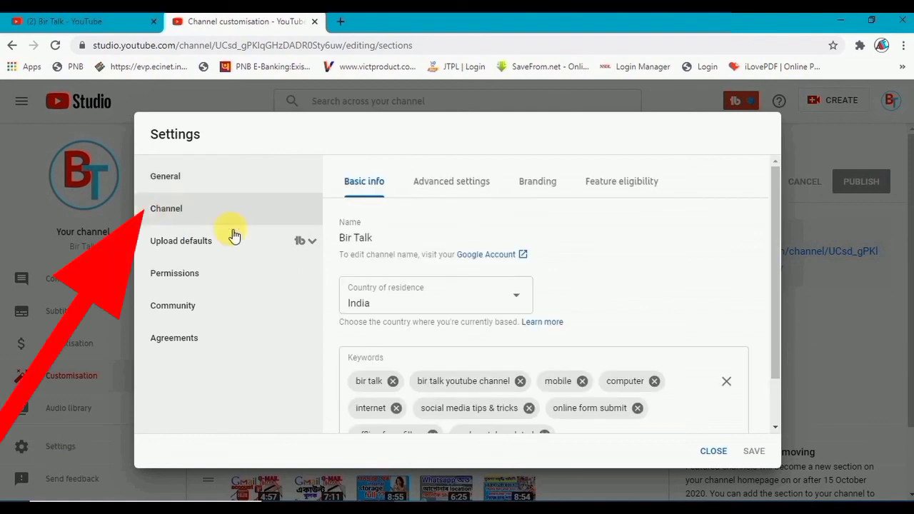
{"action": "left_click_drag", "start_coordinate": [772, 274], "coordinate": [785, 363]}
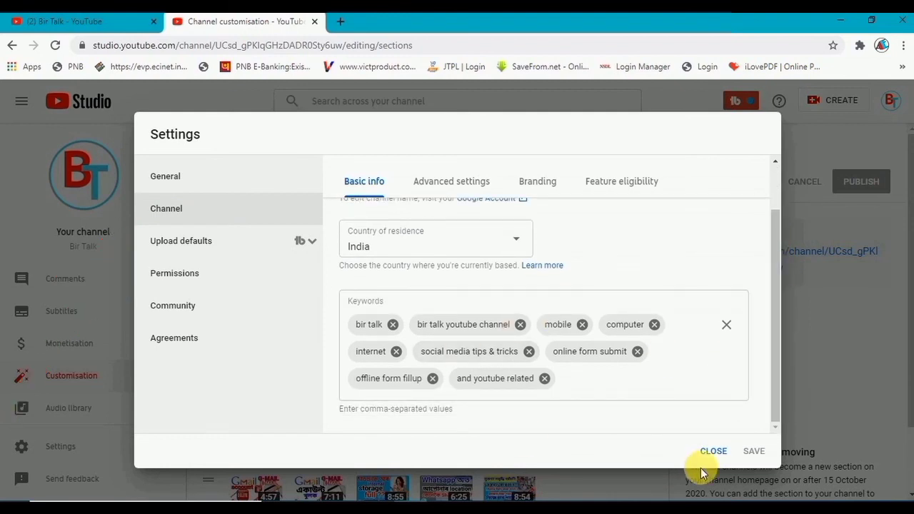
Open the basic info of the upload defaults and review the default video description text
{"action": "left_click", "coordinate": [204, 255]}
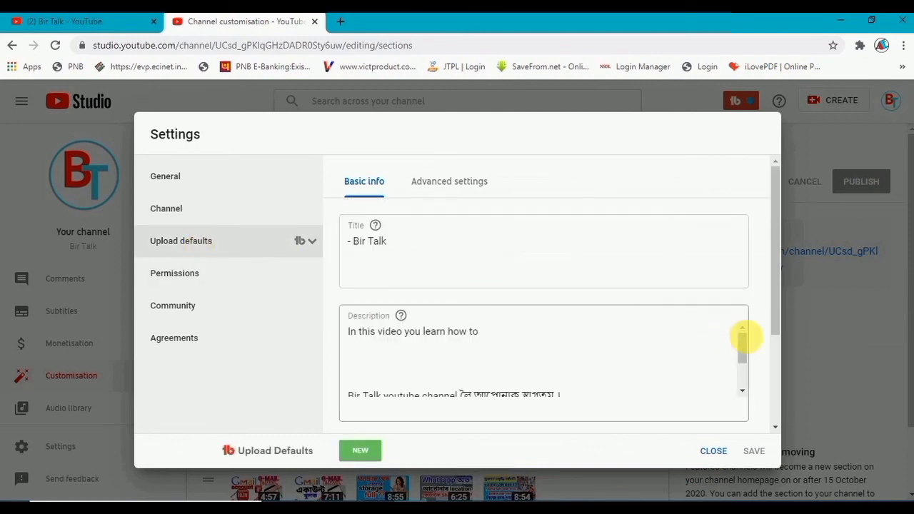
{"action": "left_click_drag", "start_coordinate": [743, 347], "coordinate": [738, 362]}
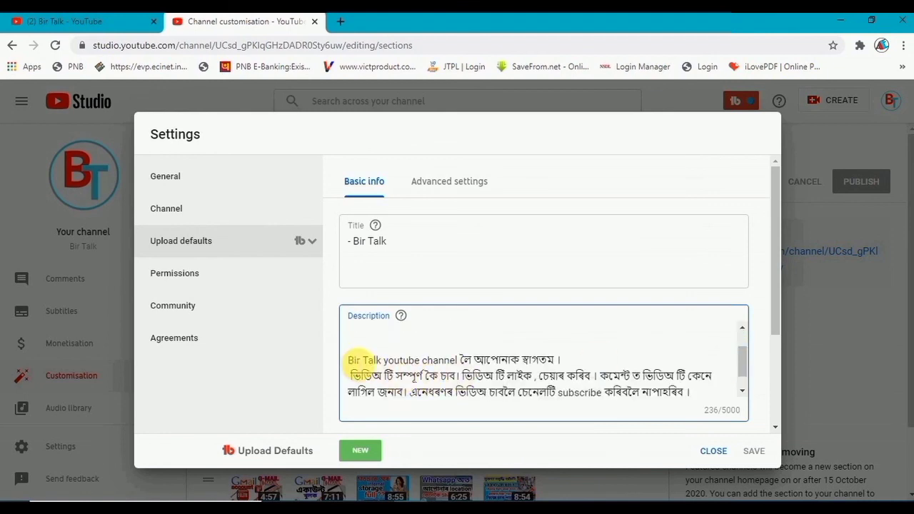